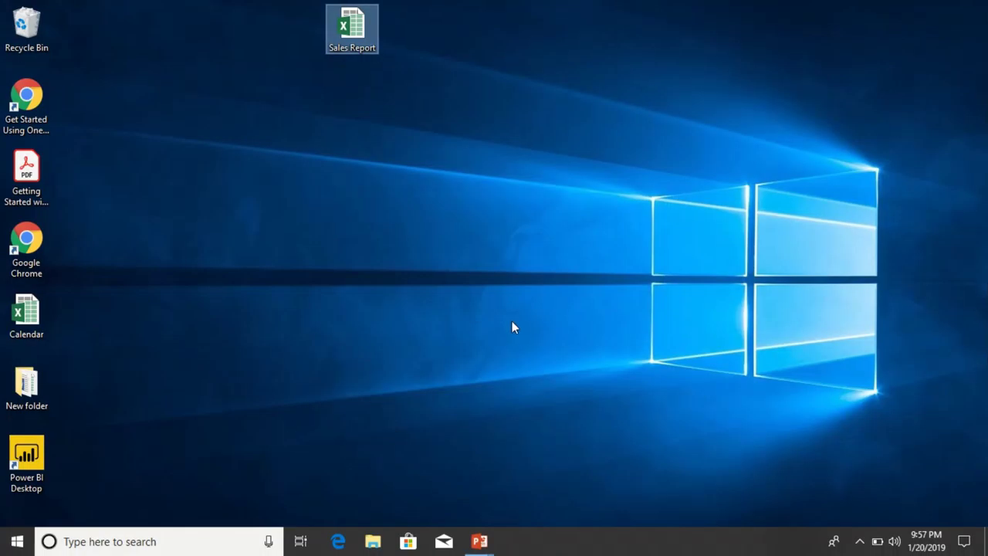
# Step: Select the Sales Report workbook icon on the desktop
pyautogui.click(512, 322)
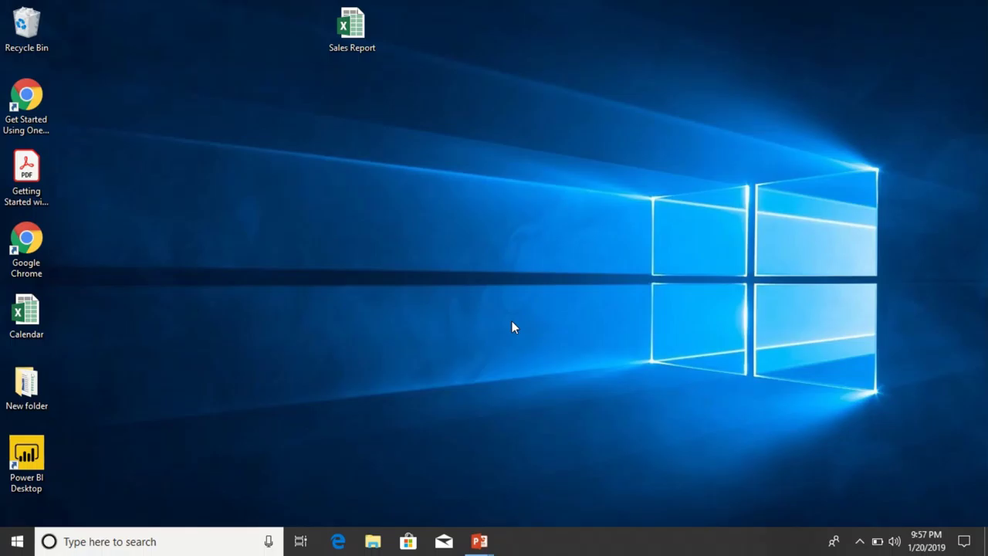
pyautogui.click(362, 45)
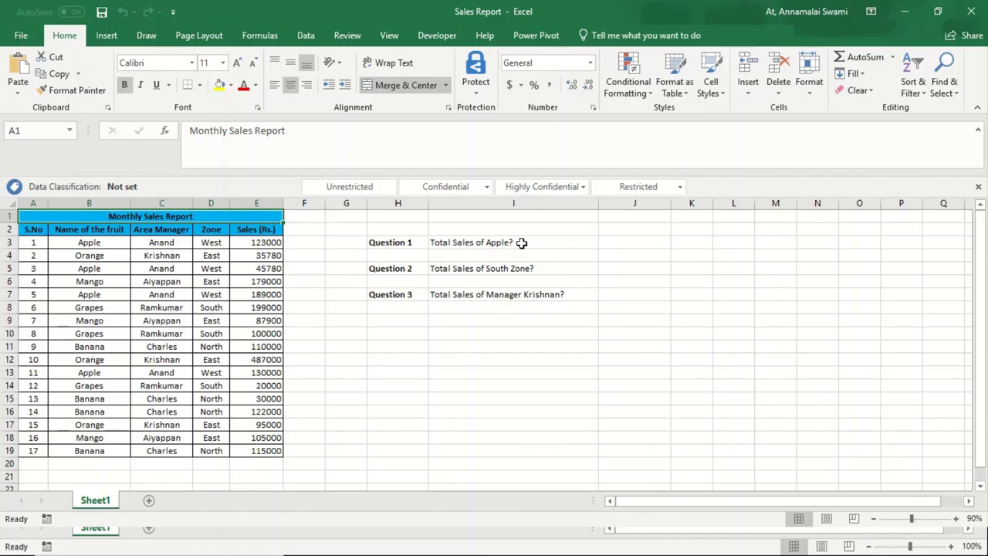
# Step: Select cell J3 to hold the total sales of Apple
pyautogui.click(642, 240)
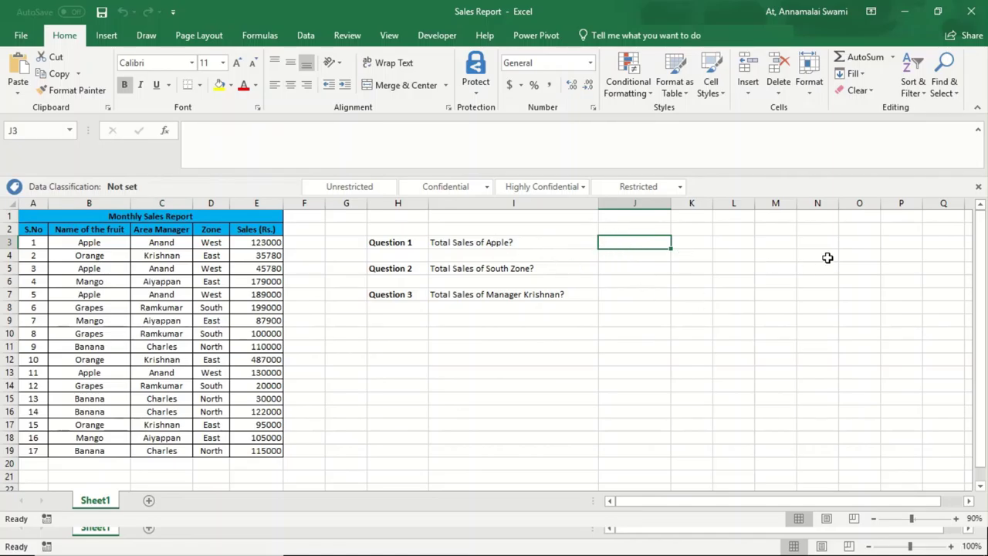
# Step: Start J3 with =SUMIF( using the autocomplete suggestion
pyautogui.write('=')
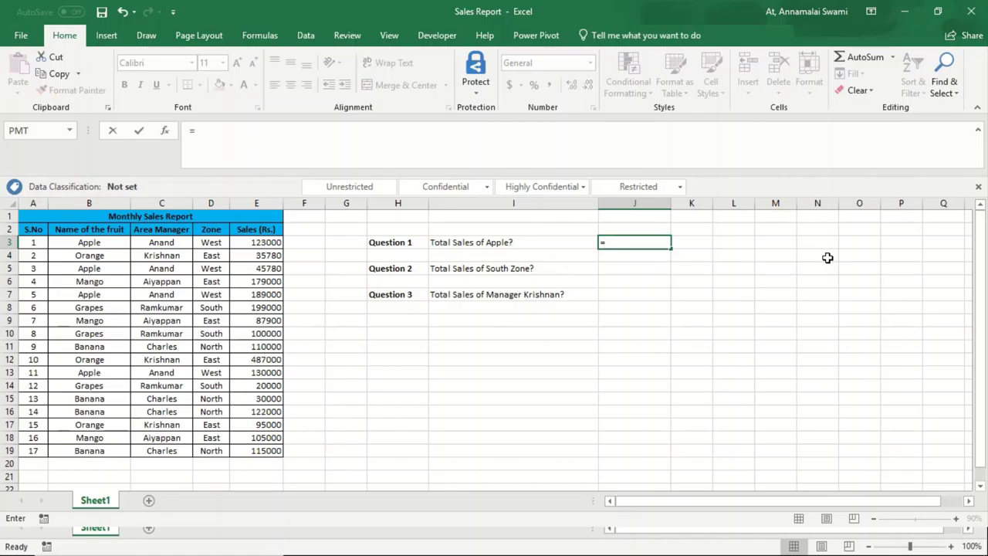
pyautogui.write('sumif')
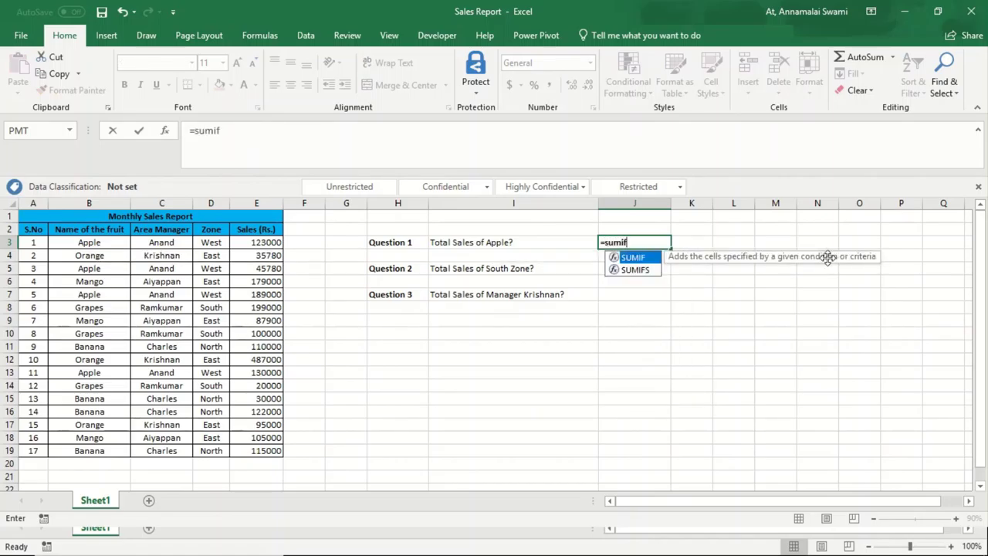
pyautogui.press('Tab')
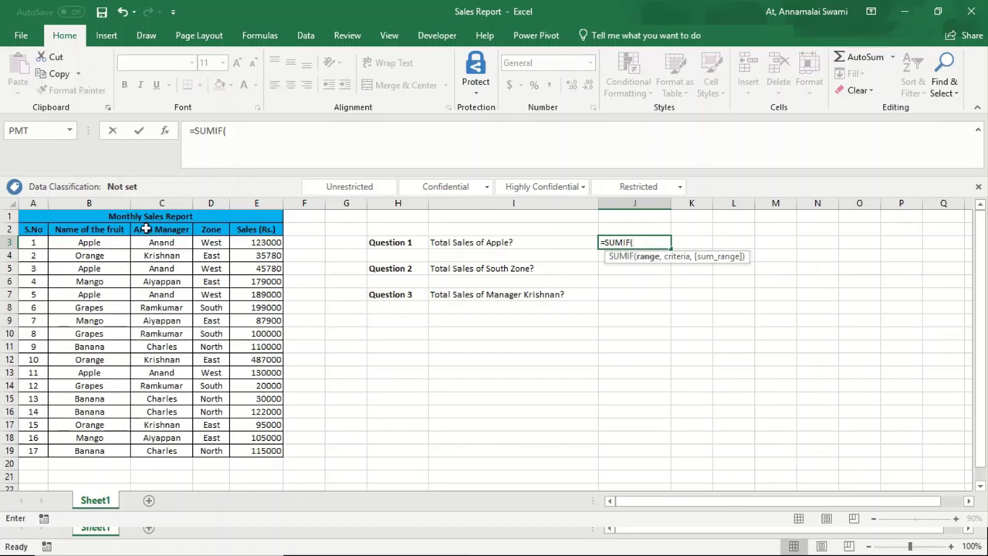
# Step: Complete J3 as =SUMIF(B2:B19,"Apple",E2:E19), returning 487780
pyautogui.click(116, 228)
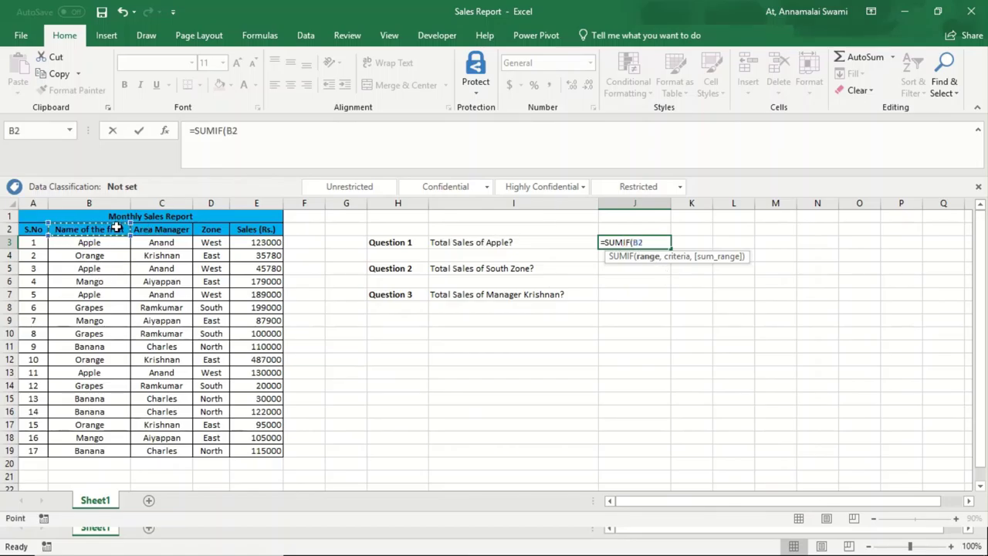
pyautogui.hotkey('ctrl', 'shift', 'Down')
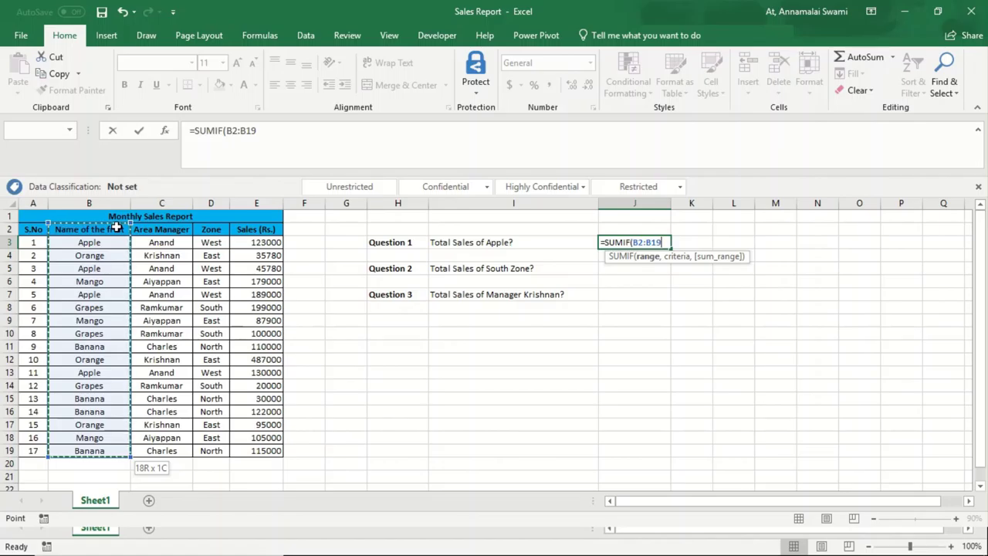
pyautogui.write(',')
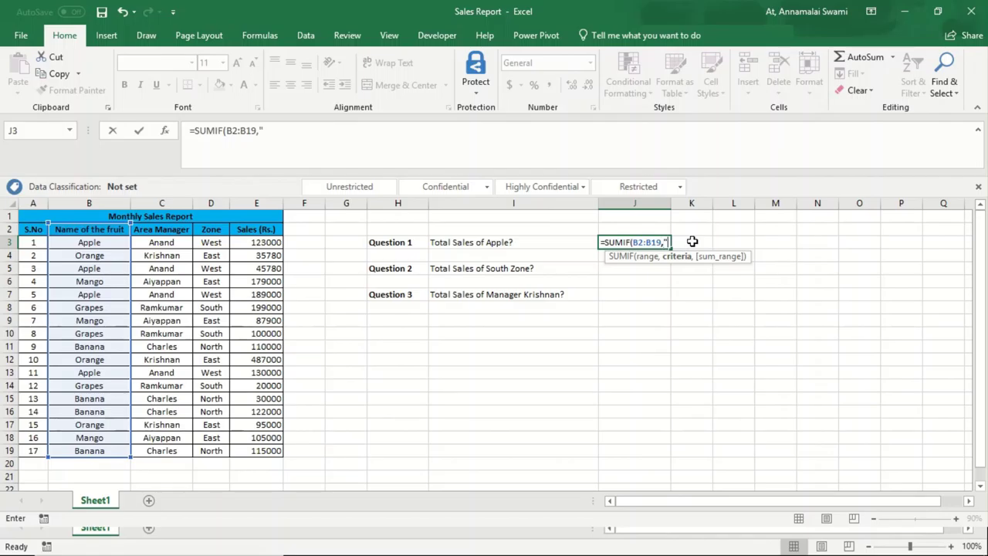
pyautogui.write('Apple')
pyautogui.write(',')
pyautogui.click(264, 243)
pyautogui.press('Up')
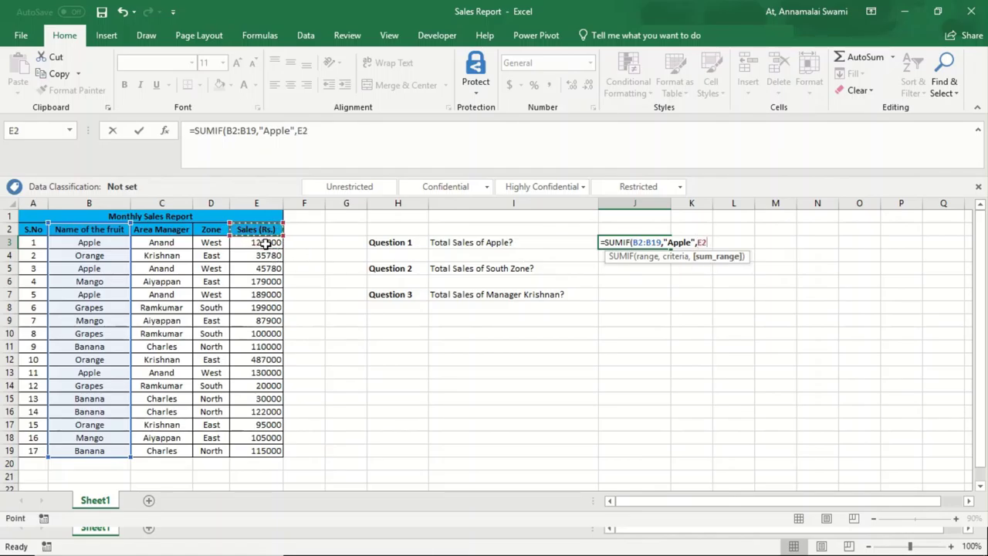
pyautogui.hotkey('ctrl', 'shift', 'Down')
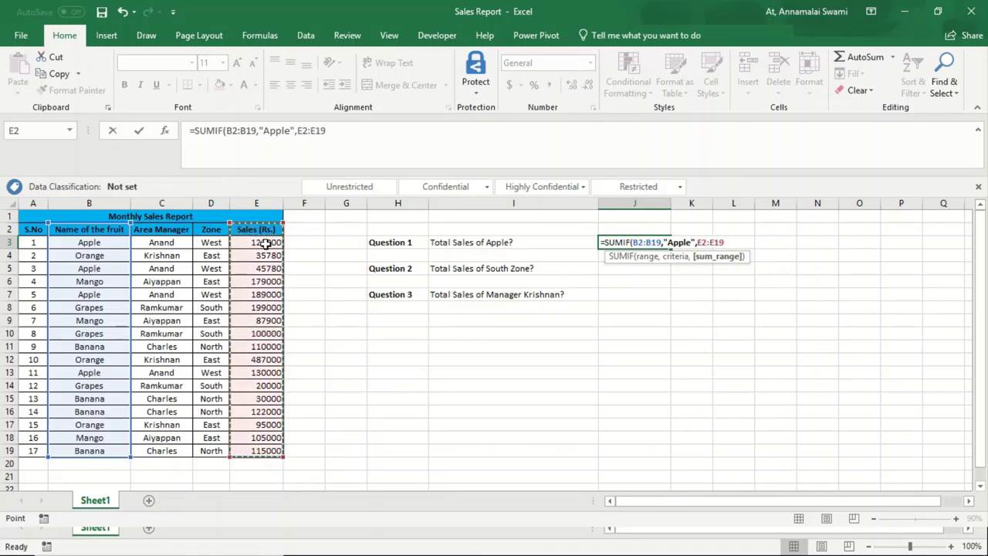
pyautogui.write(')')
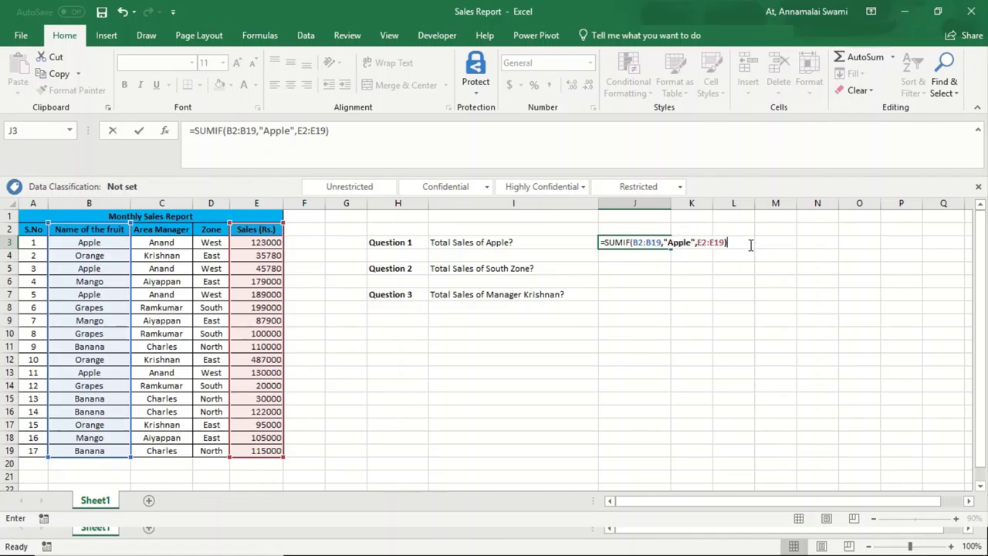
pyautogui.press('Return')
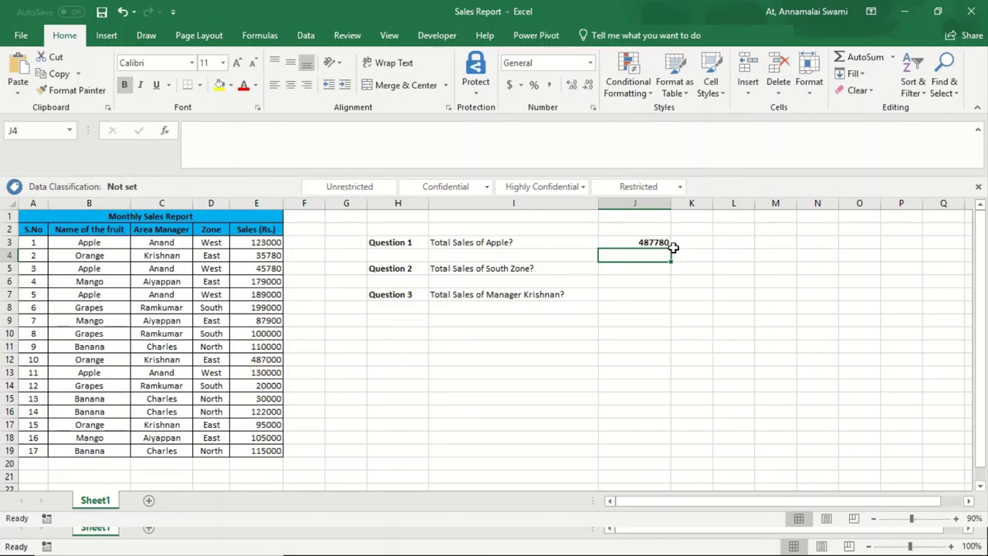
# Step: Review J3's Apple formula and turn on AutoFilter for header row 2
pyautogui.click(662, 243)
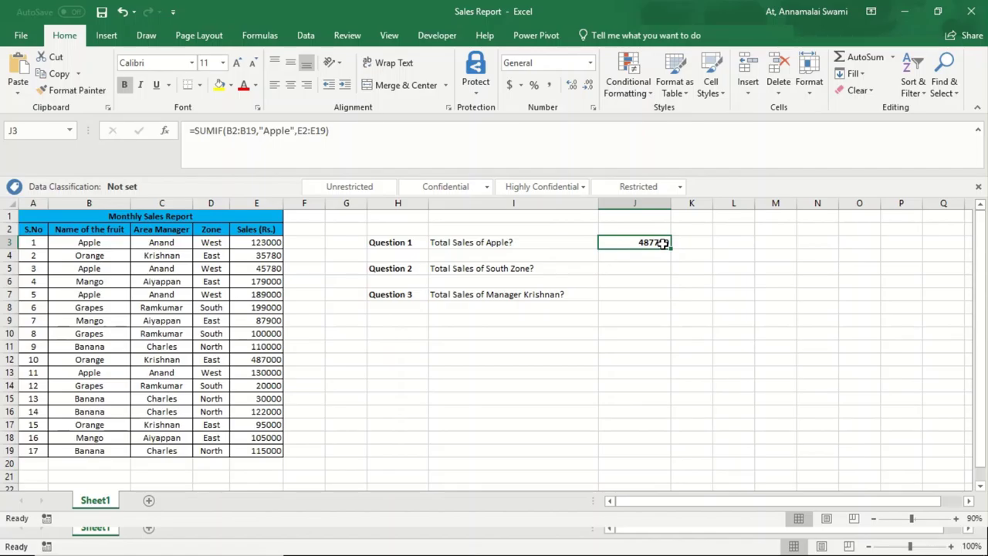
pyautogui.click(95, 225)
pyautogui.hotkey('shift', 'space')
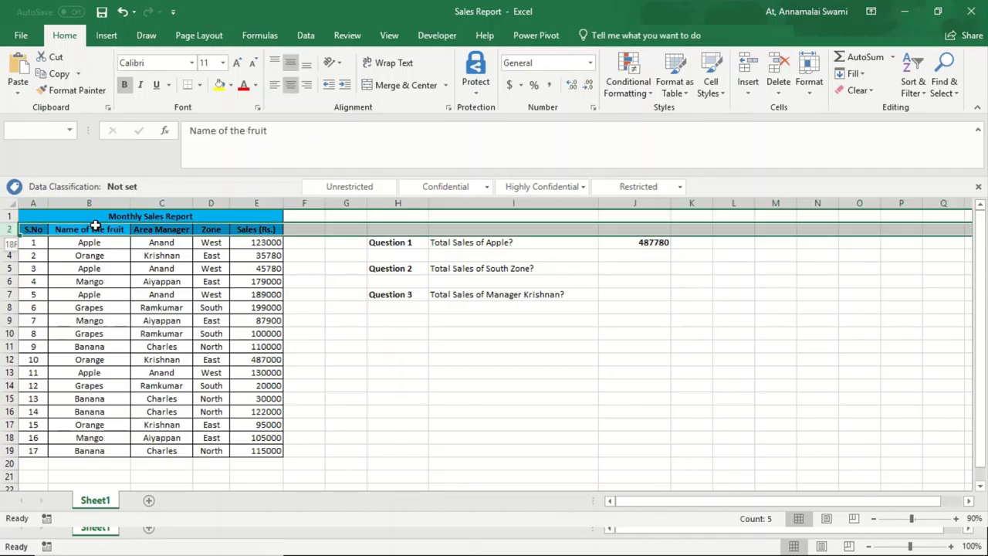
pyautogui.hotkey('alt', 'd')
pyautogui.press('f')
pyautogui.press('f')
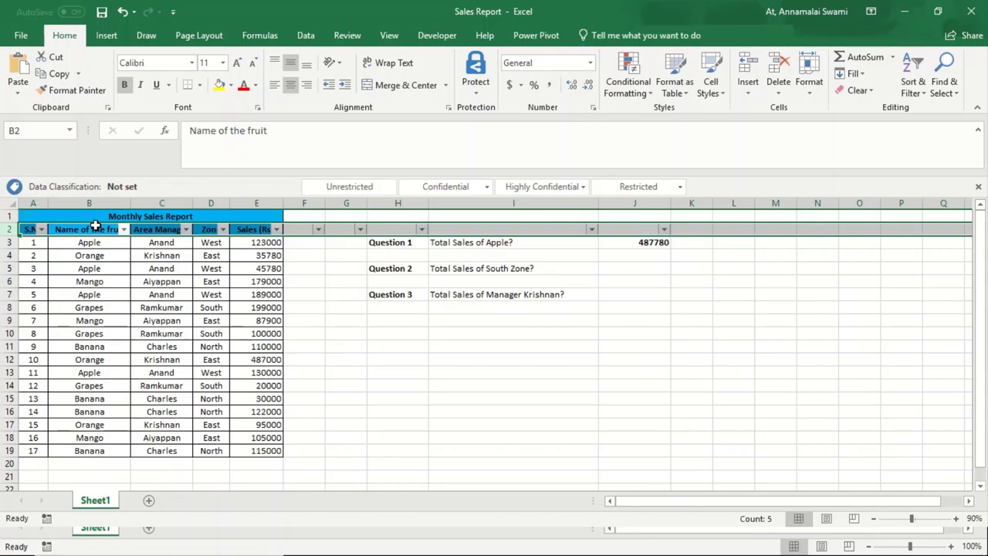
# Step: Open the Name of the fruit filter list showing Apple, Banana, Grapes, Mango and Orange
pyautogui.press('Left')
pyautogui.press('Right')
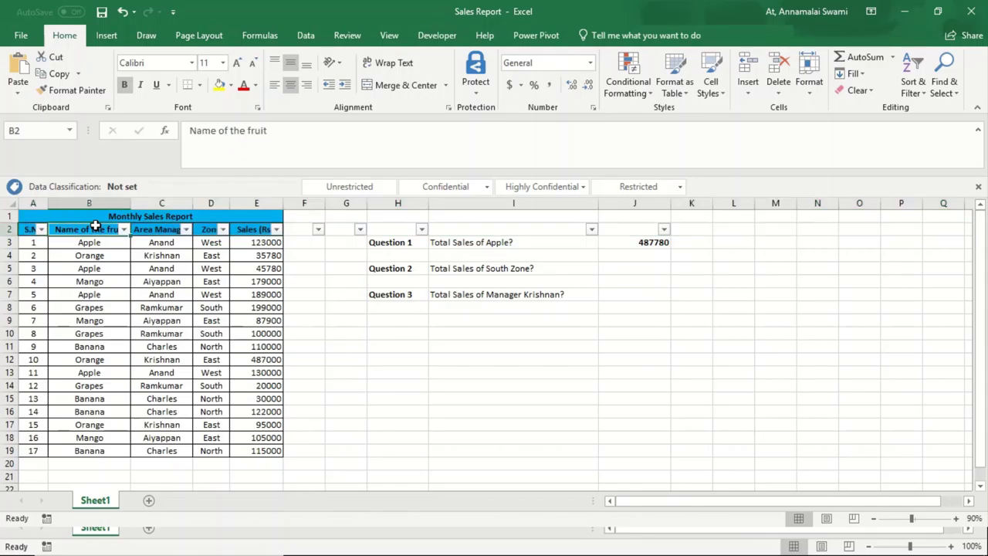
pyautogui.press('alt')
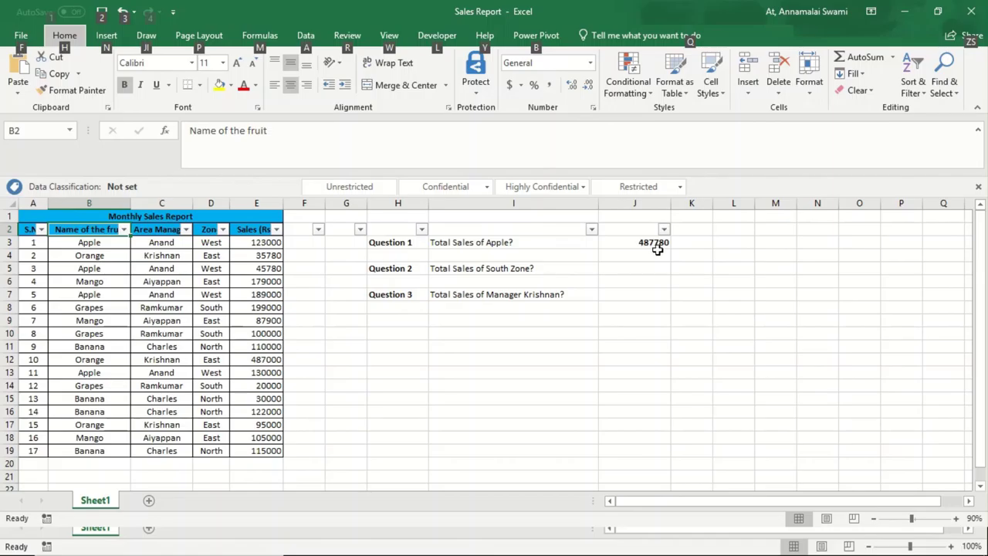
pyautogui.press('Escape')
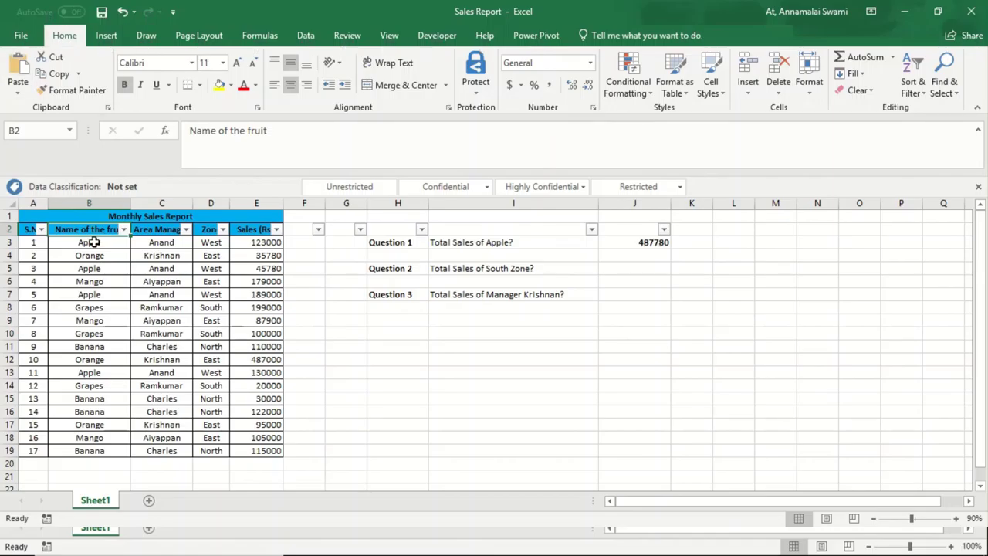
pyautogui.hotkey('alt', 'Down')
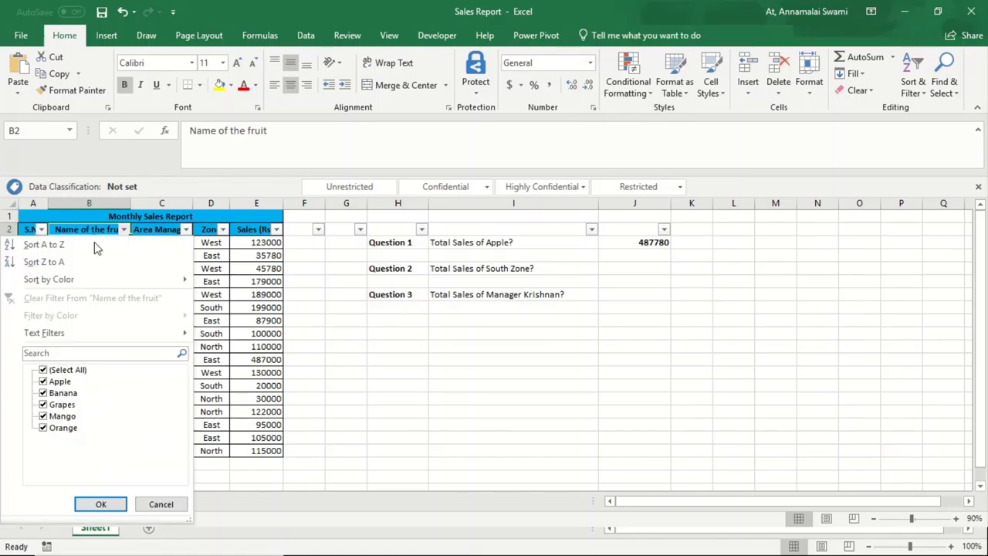
# Step: Filter the fruit column to Apple only and select its sales to confirm the 487780 sum
pyautogui.click(77, 373)
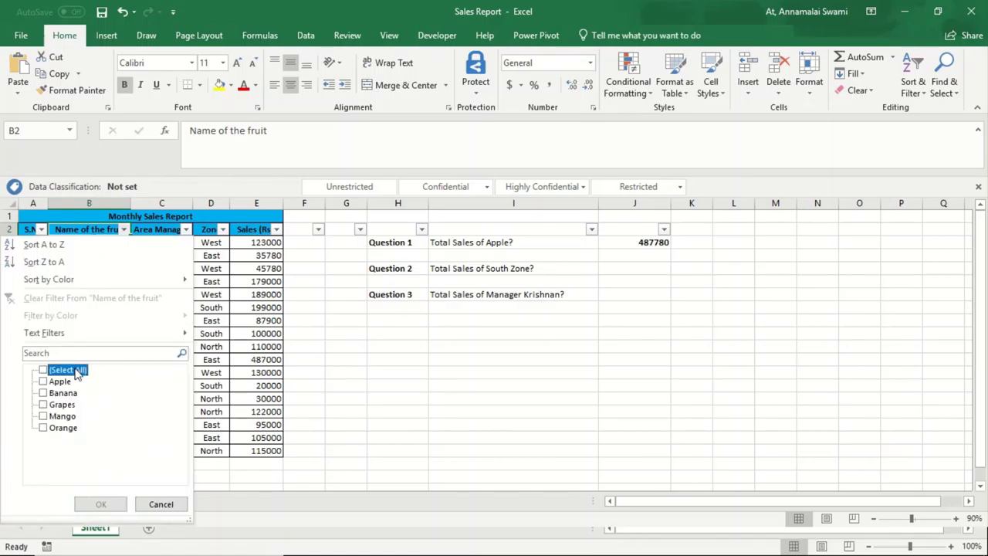
pyautogui.click(61, 382)
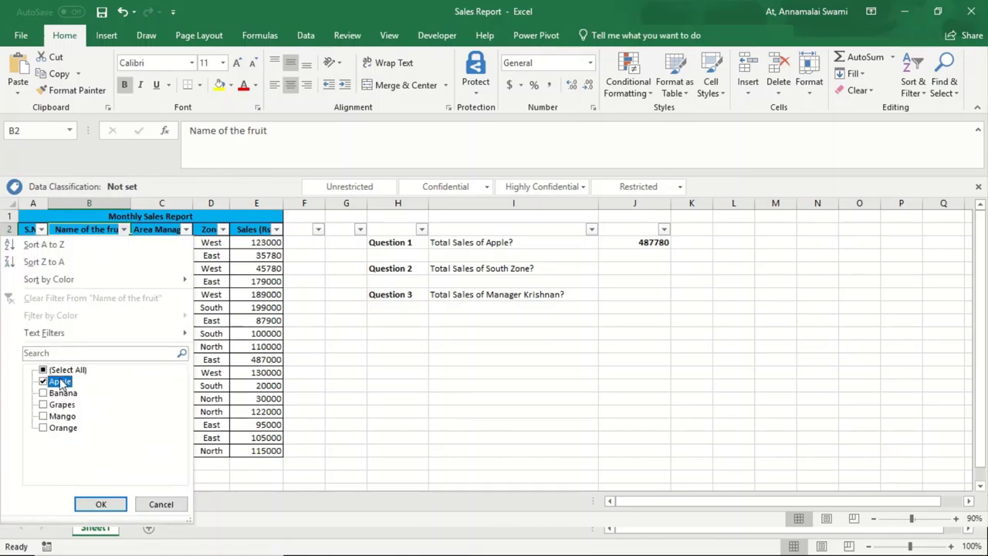
pyautogui.click(101, 503)
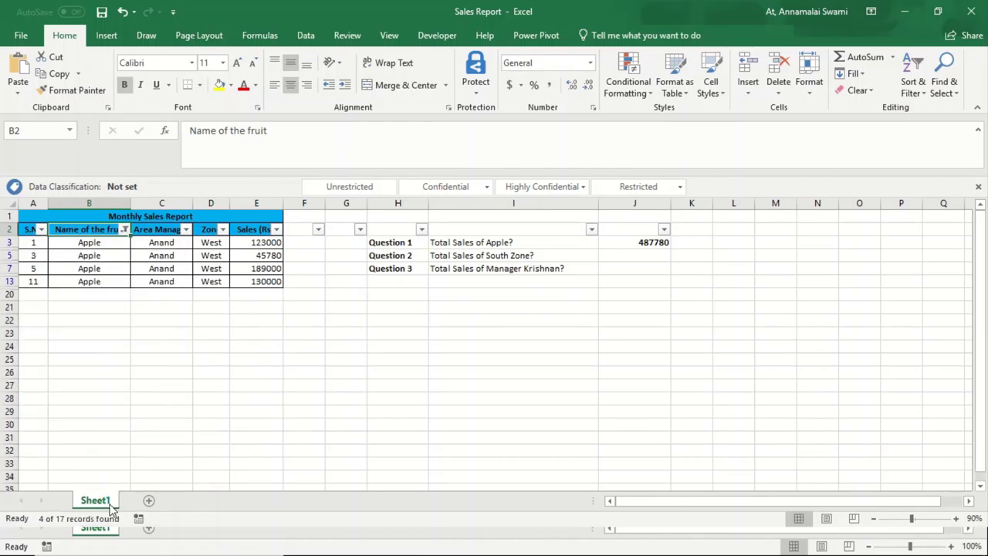
pyautogui.click(257, 243)
pyautogui.moveTo(257, 243); pyautogui.dragTo(257, 281)
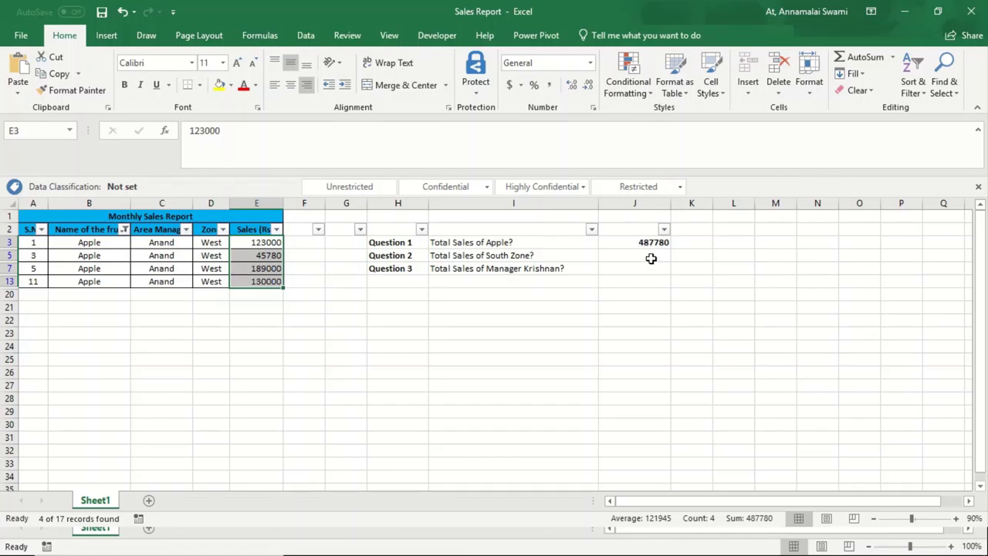
# Step: Remove the AutoFilter and select J5 for the South zone total
pyautogui.click(250, 215)
pyautogui.hotkey('alt', 'd')
pyautogui.press('f')
pyautogui.press('f')
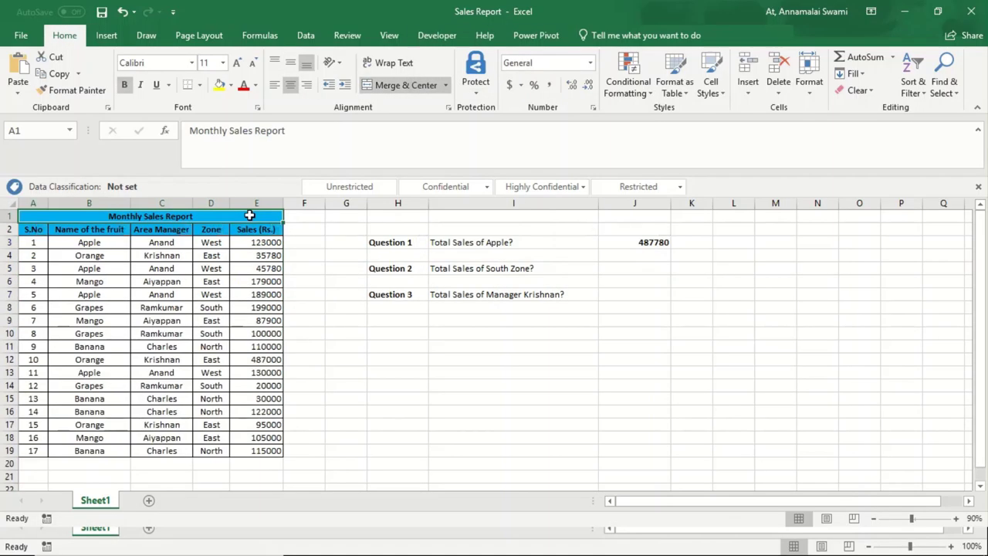
pyautogui.press('Down')
pyautogui.click(612, 270)
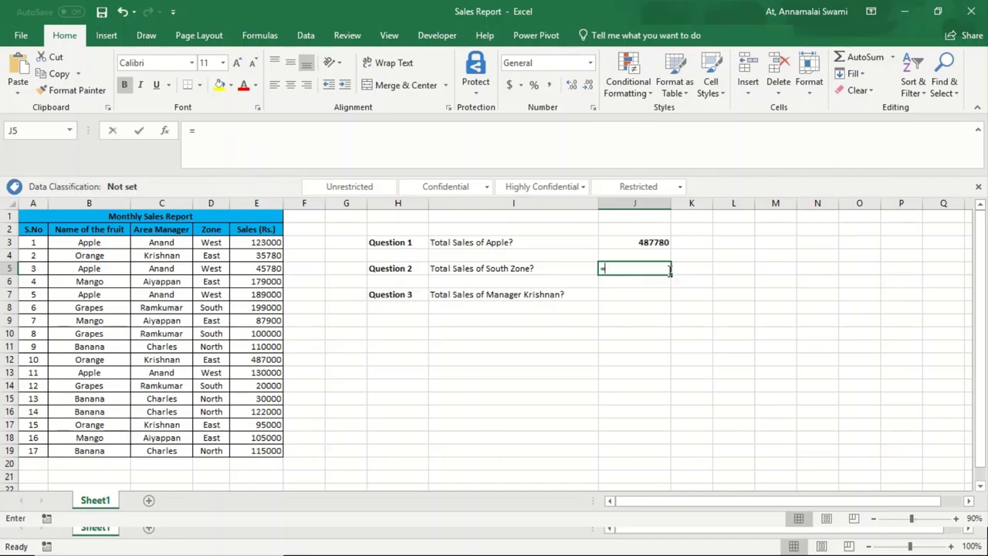
# Step: Enter =SUMIF(D2:D19,"South",E2:E19) in J5, giving a South zone total of 319000
pyautogui.write('=sumif')
pyautogui.press('Tab')
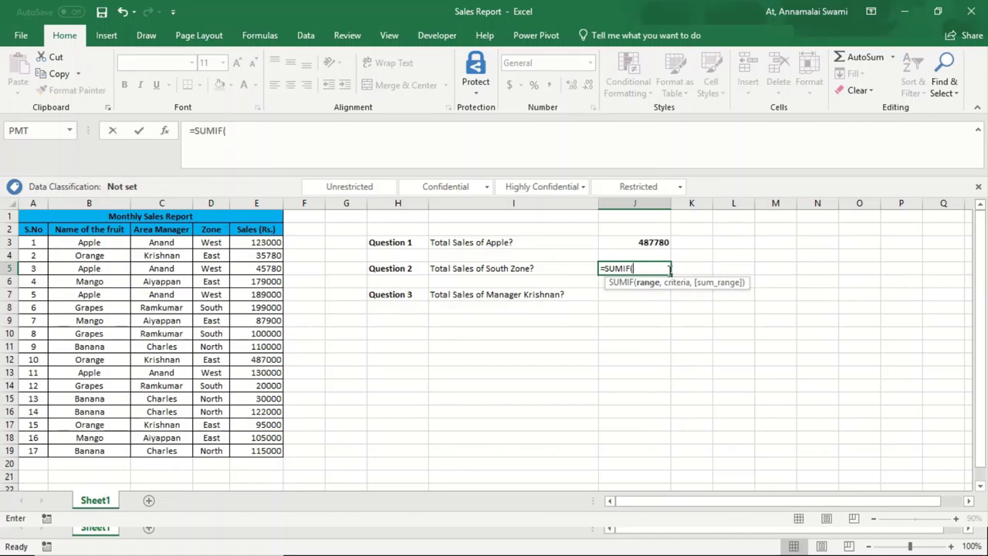
pyautogui.click(219, 232)
pyautogui.hotkey('ctrl', 'shift', 'Down')
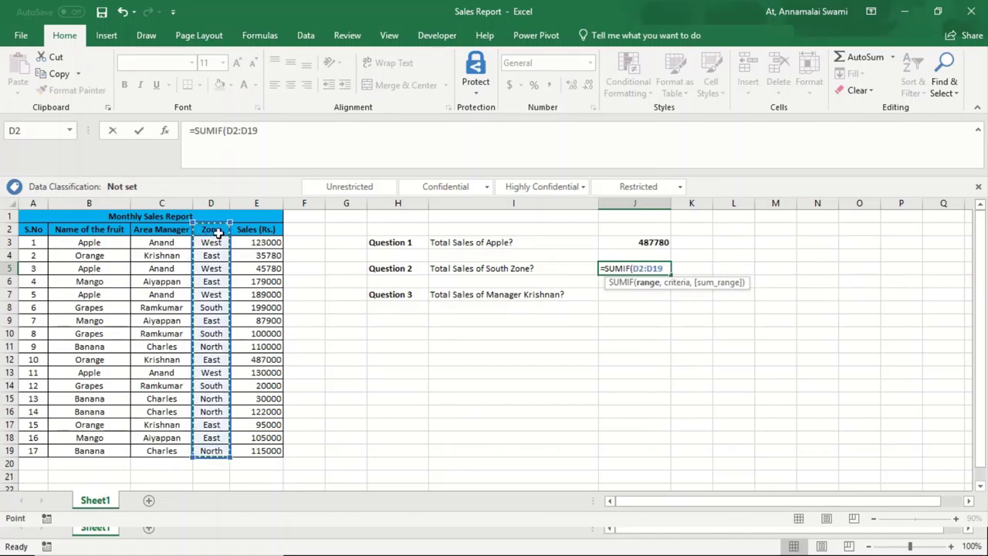
pyautogui.write(',')
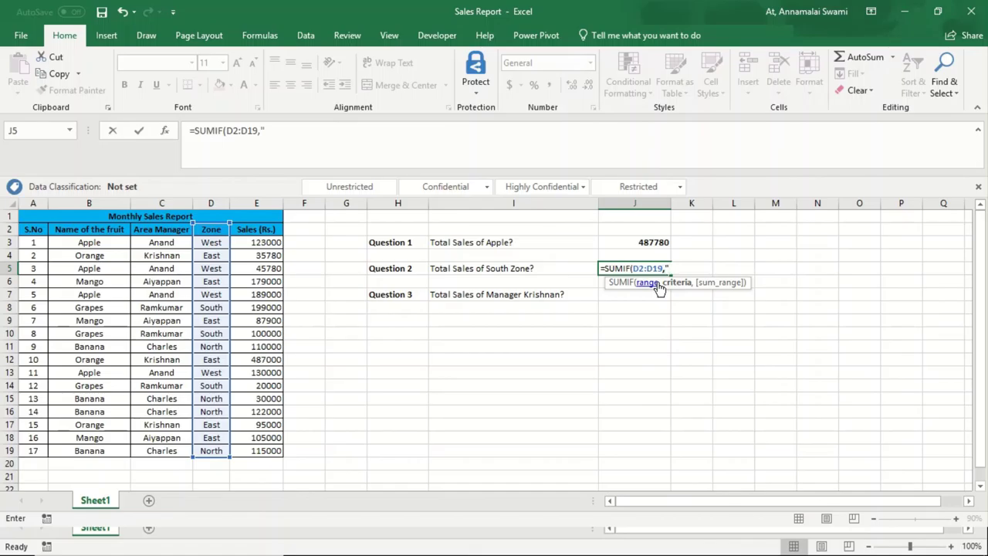
pyautogui.write('South"')
pyautogui.write(',')
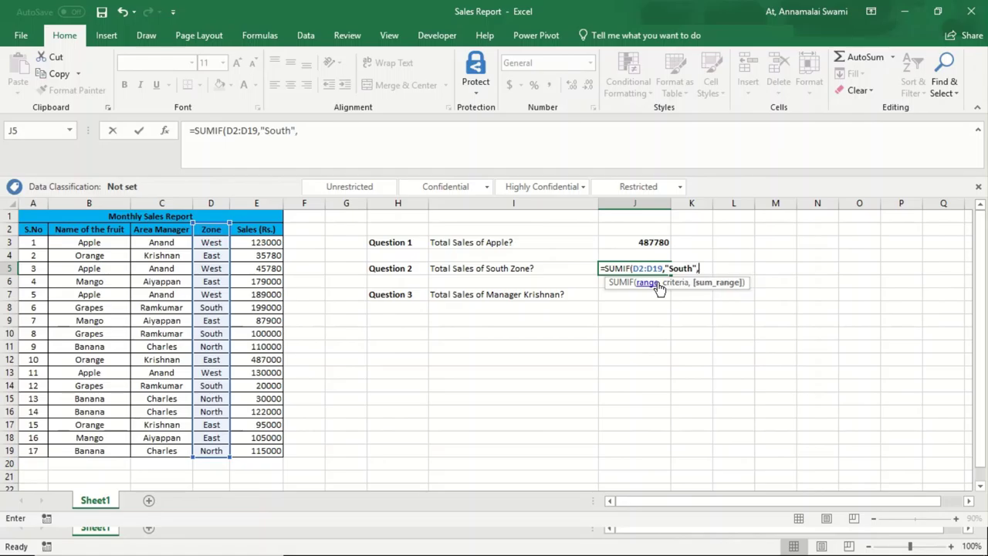
pyautogui.click(254, 229)
pyautogui.hotkey('ctrl', 'shift', 'Down')
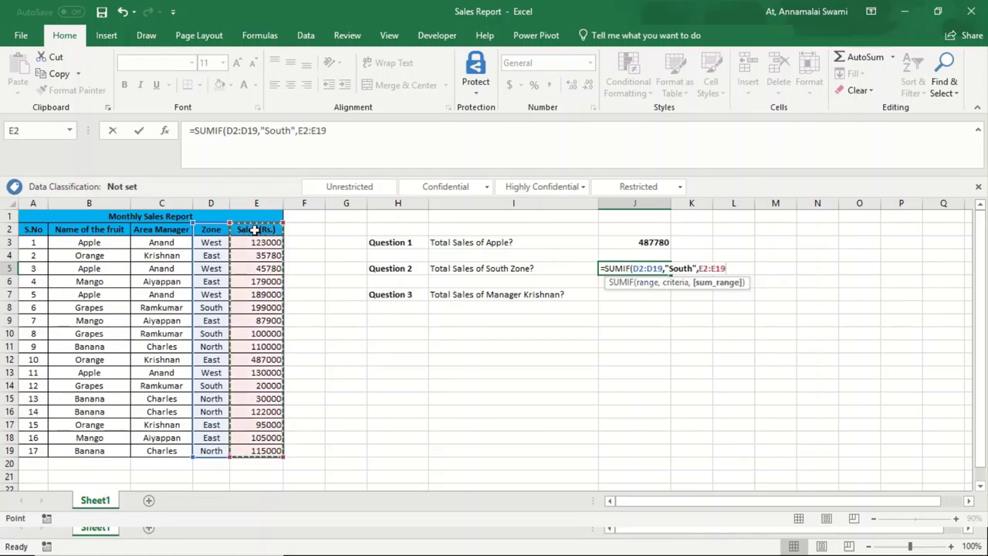
pyautogui.write(')')
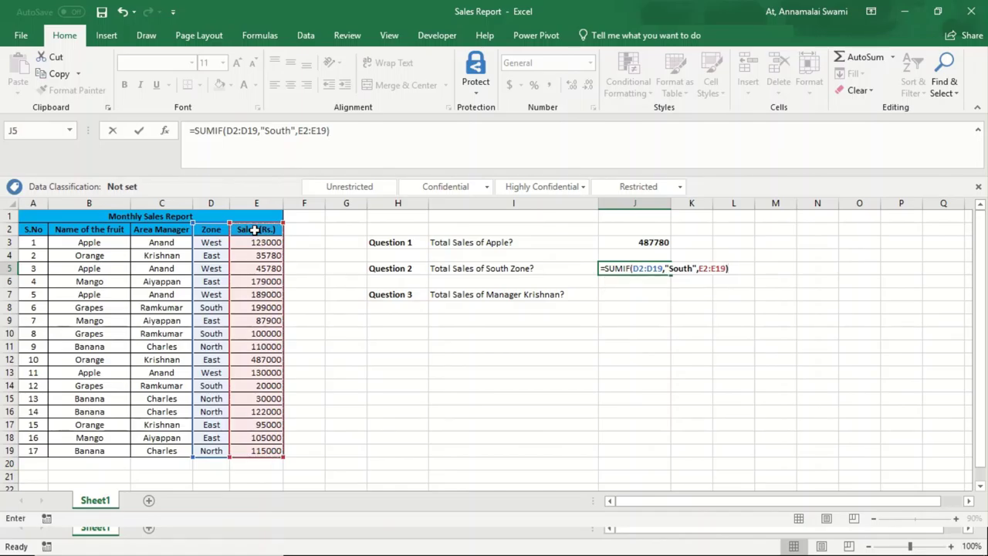
pyautogui.press('Return')
pyautogui.press('Up')
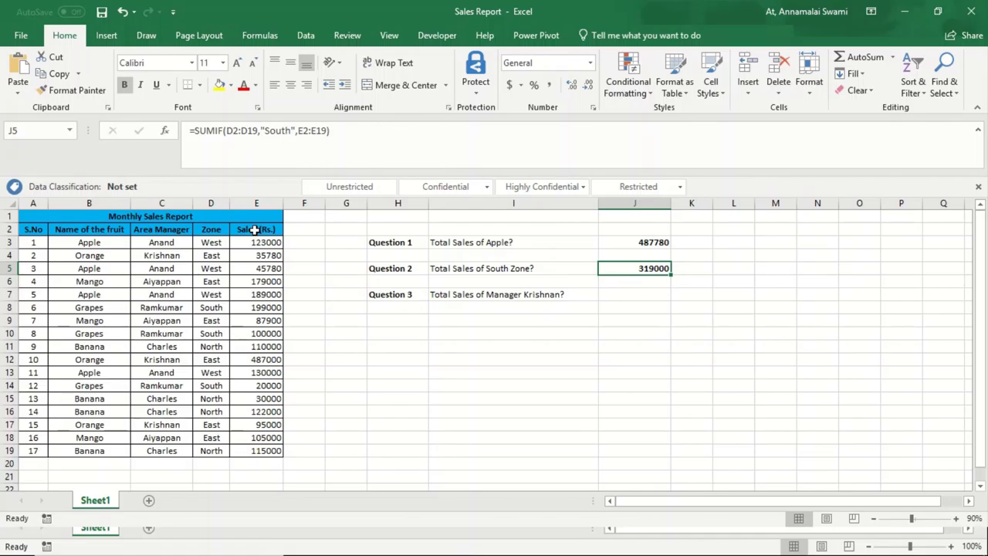
pyautogui.click(254, 229)
pyautogui.hotkey('shift', 'space')
pyautogui.hotkey('alt', 'd')
pyautogui.press('f')
pyautogui.press('f')
pyautogui.press('Left')
pyautogui.press('Left')
pyautogui.press('Right')
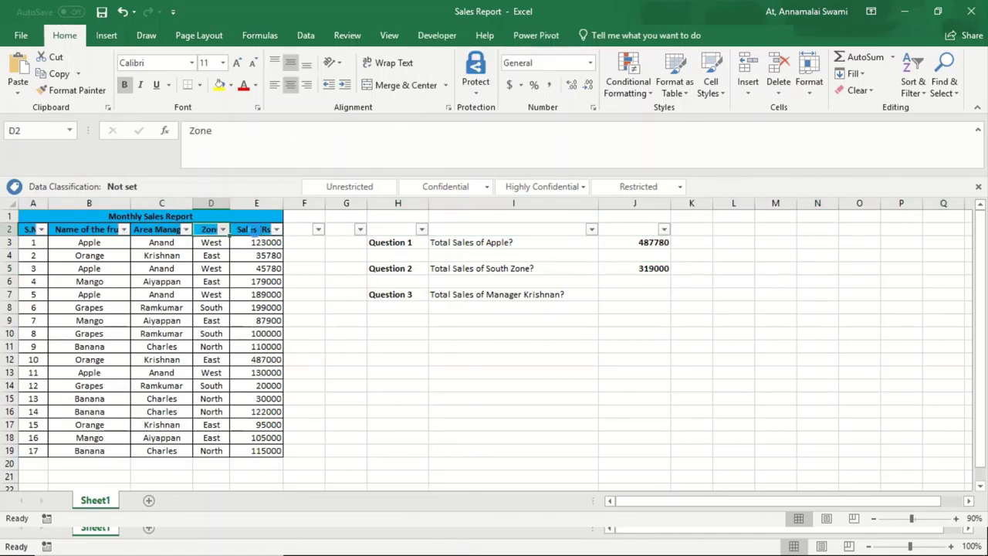
pyautogui.hotkey('alt', 'Down')
pyautogui.press('Down')
pyautogui.press('Down')
pyautogui.press('Down')
pyautogui.press('space')
pyautogui.press('Down')
pyautogui.press('Down')
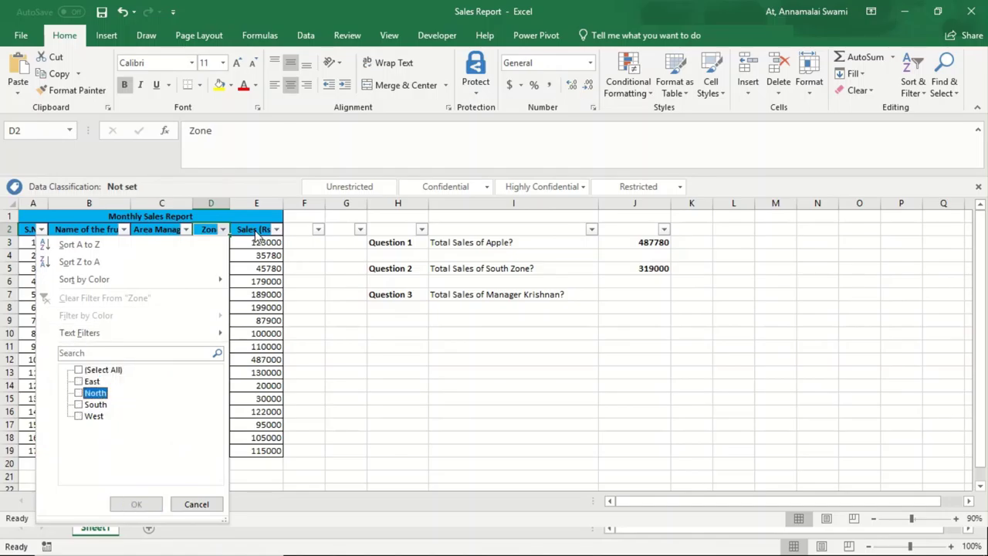
pyautogui.press('Down')
pyautogui.press('space')
pyautogui.press('Return')
pyautogui.press('Right')
pyautogui.press('Down')
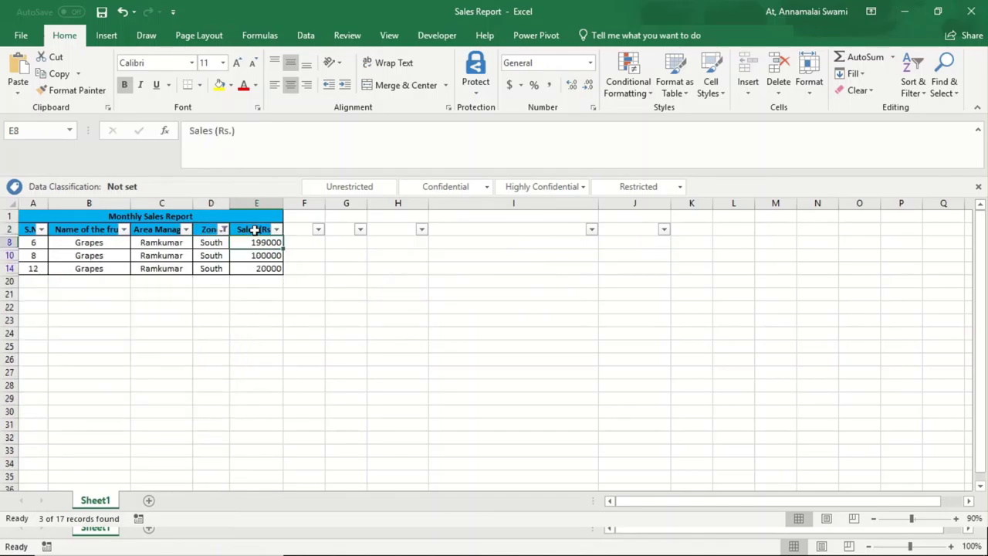
pyautogui.hotkey('shift', 'Down')
pyautogui.hotkey('shift', 'Down')
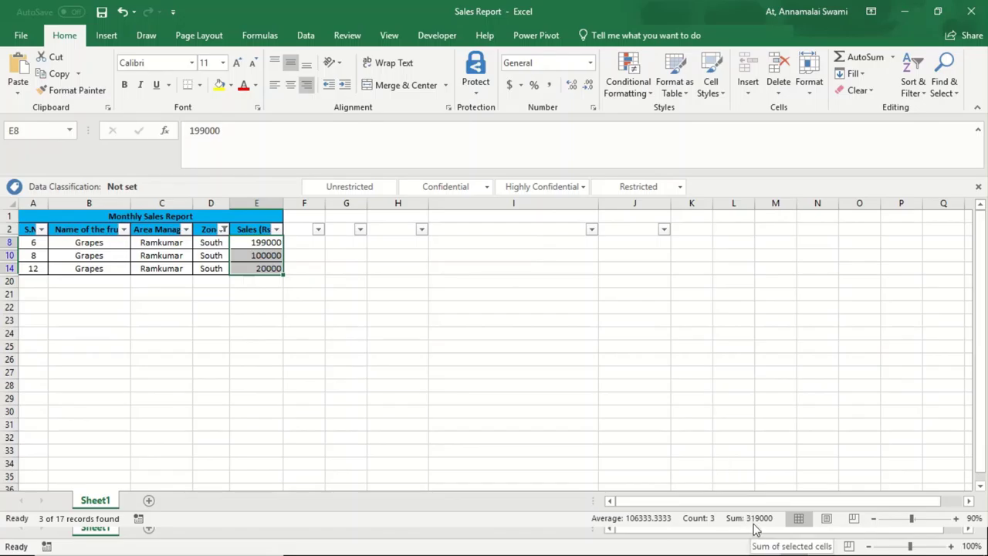
pyautogui.hotkey('ctrl', 'shift', 'l')
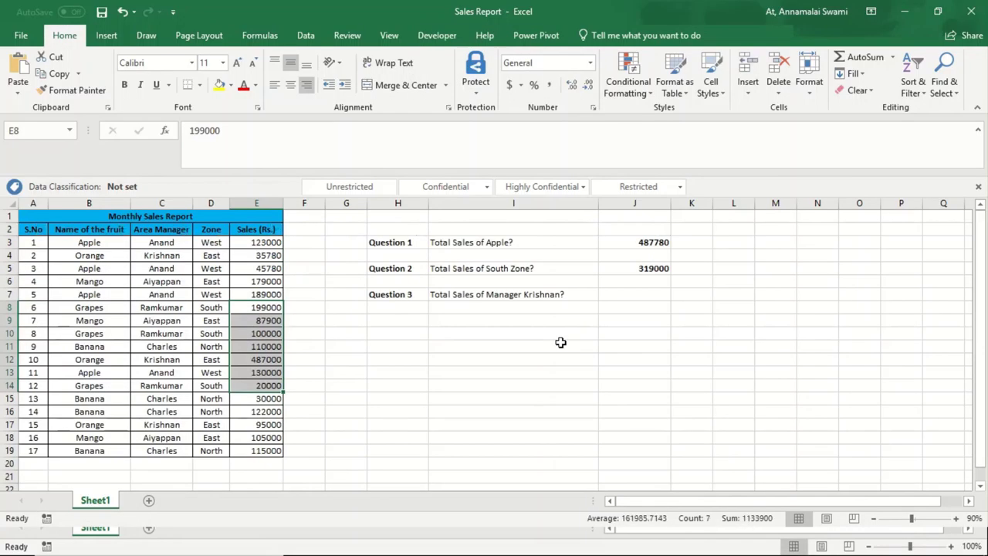
pyautogui.click(659, 269)
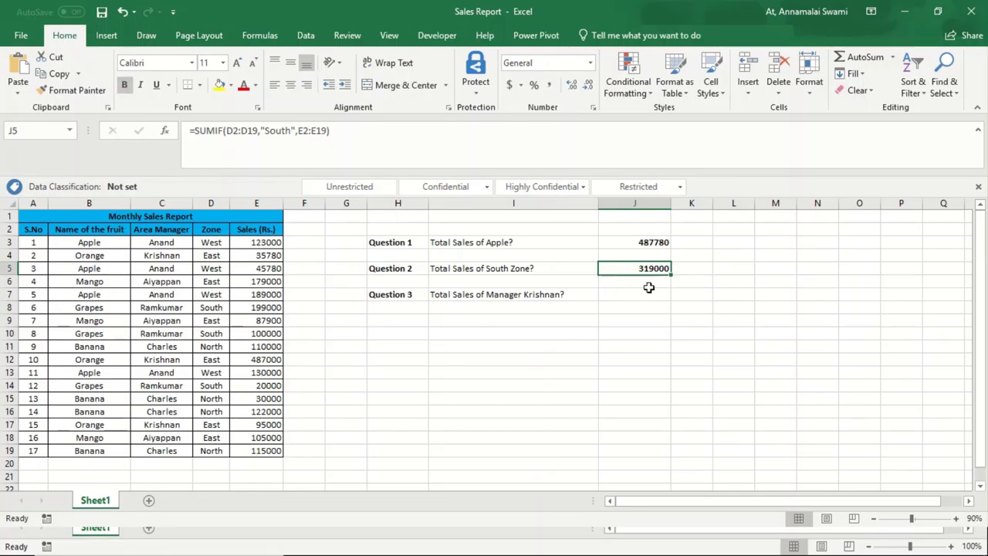
pyautogui.click(646, 294)
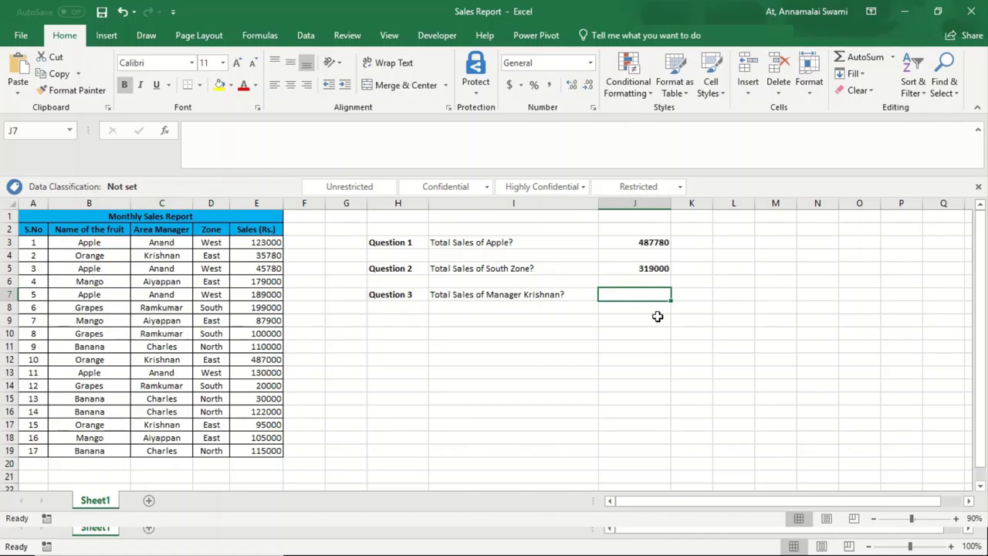
# Step: Enter a SUMIF over C2:C19 for the area manager's name, summing E2:E19, in J7 (617780)
pyautogui.write('=sumif')
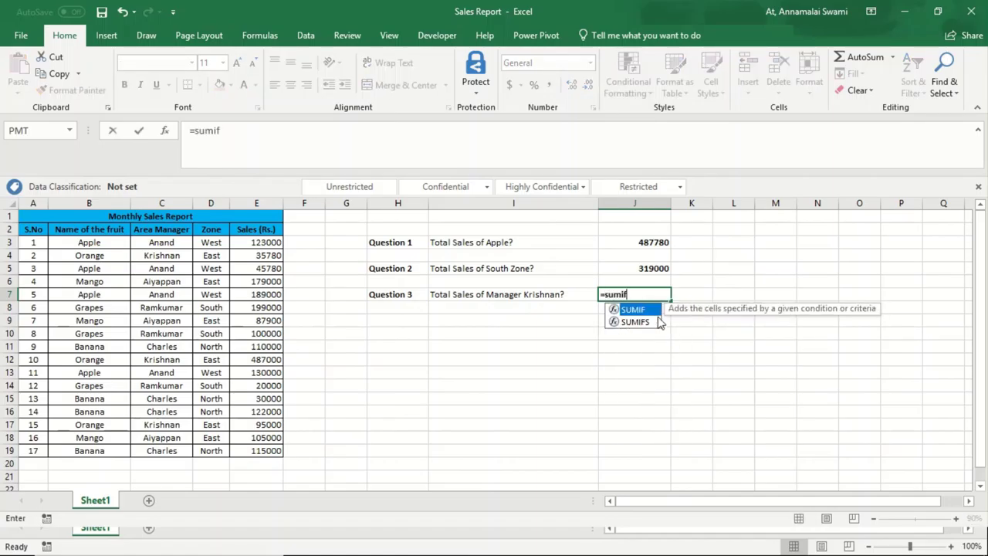
pyautogui.doubleClick(656, 315)
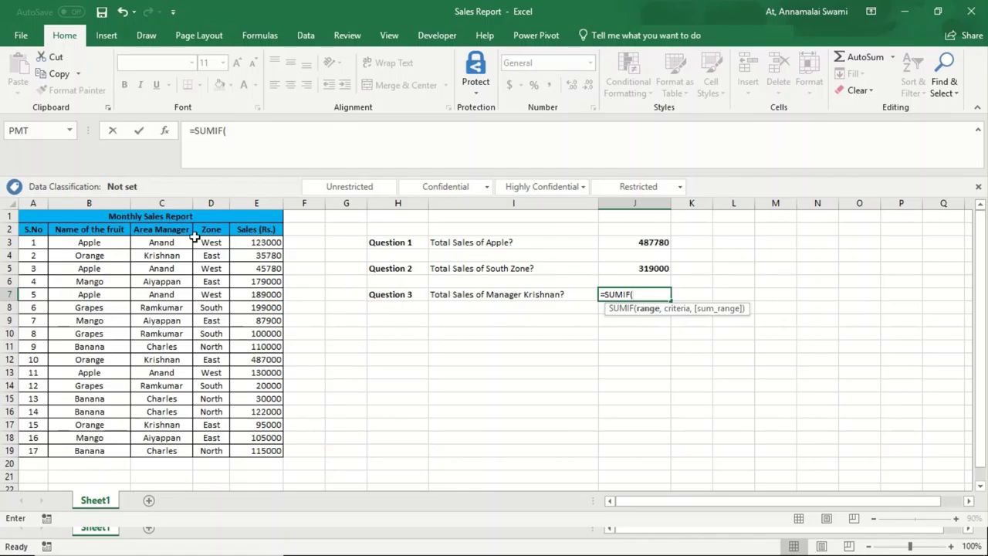
pyautogui.click(168, 229)
pyautogui.hotkey('ctrl', 'shift', 'Down')
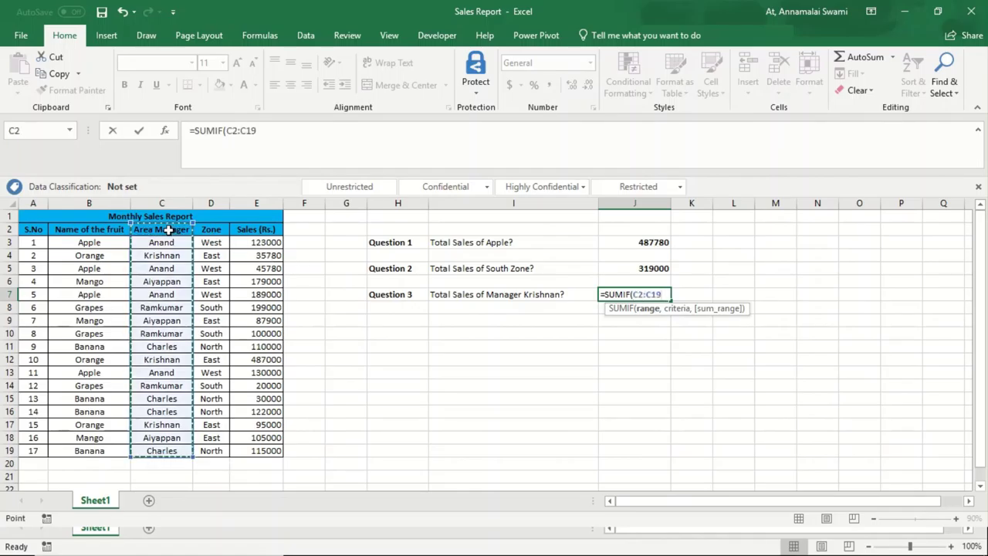
pyautogui.write(',')
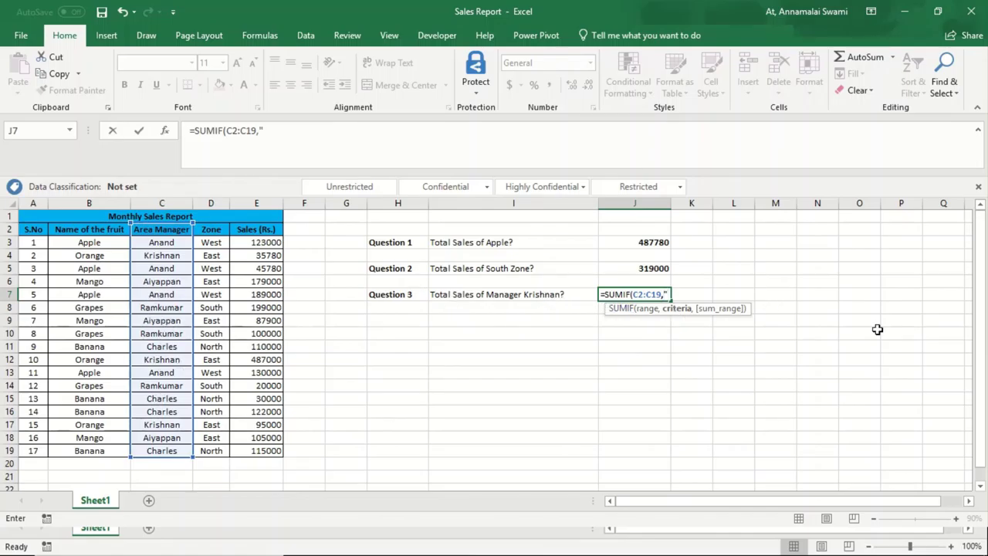
pyautogui.write('Krishnan"')
pyautogui.write(',')
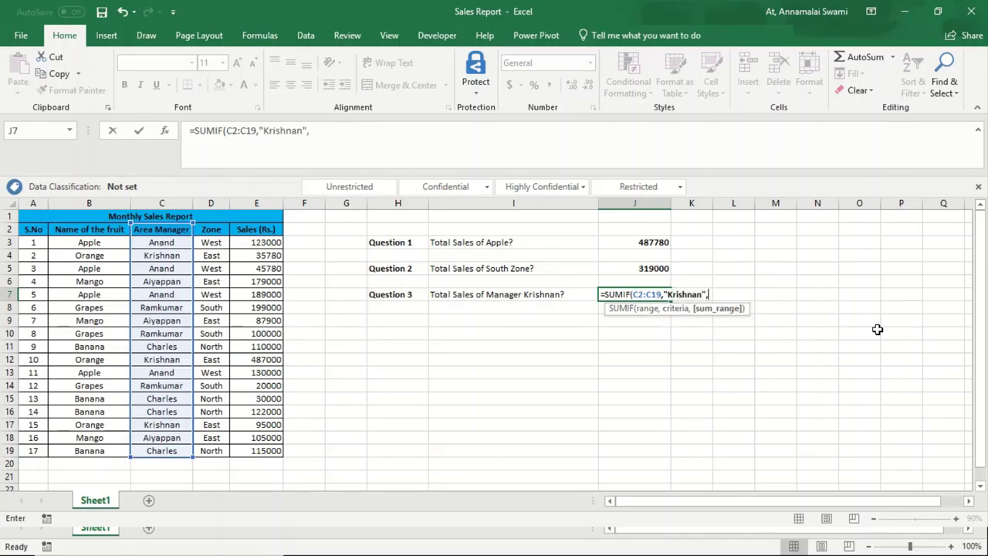
pyautogui.click(261, 226)
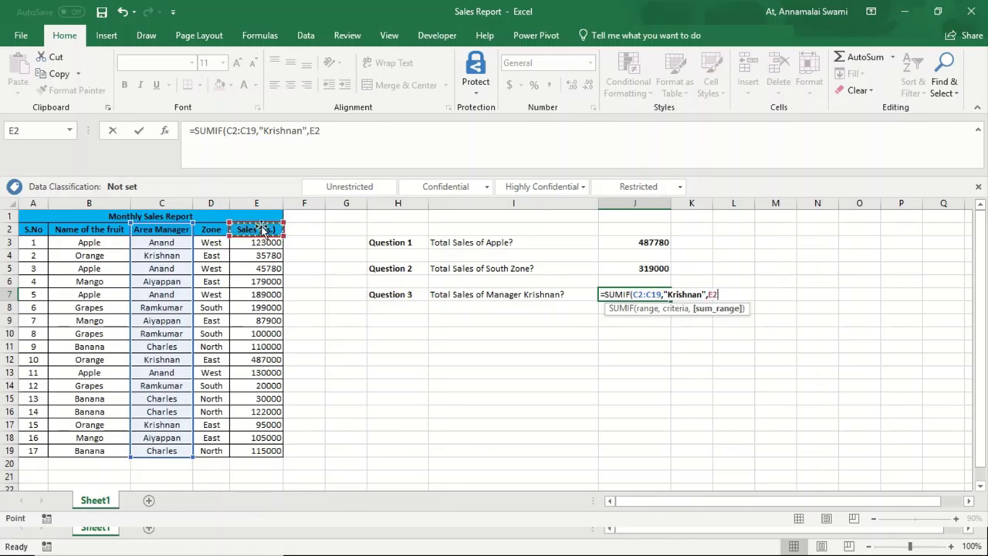
pyautogui.hotkey('ctrl', 'shift', 'Down')
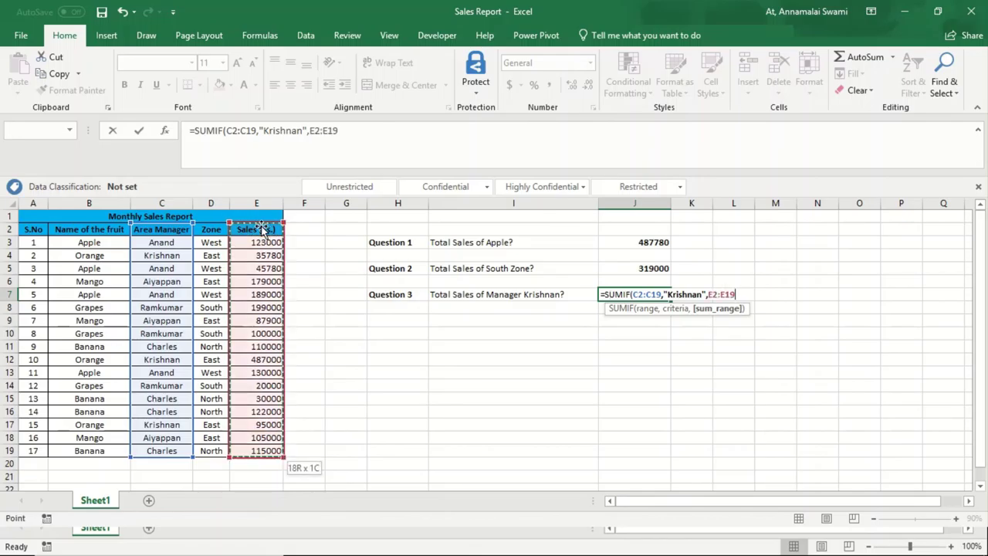
pyautogui.write(')')
pyautogui.press('Return')
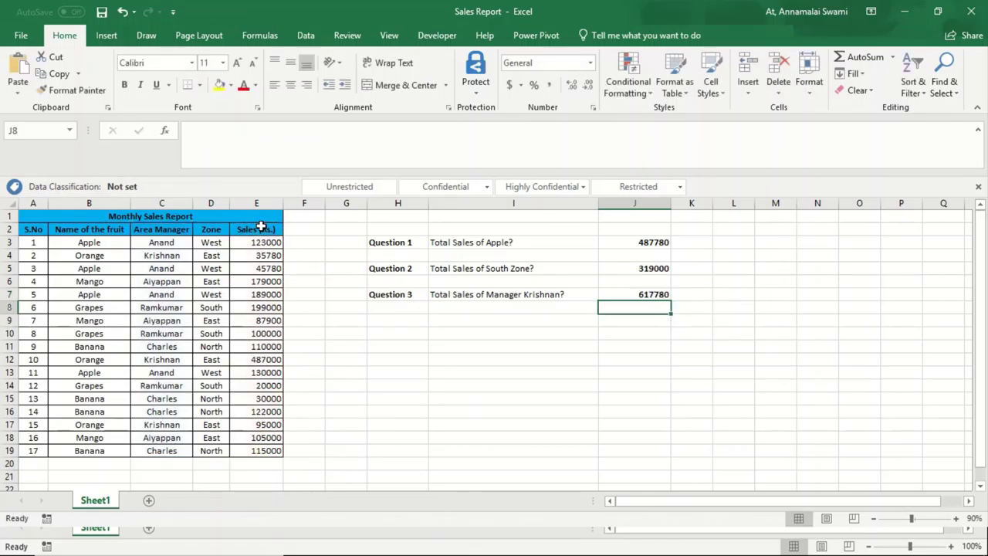
pyautogui.press('Up')
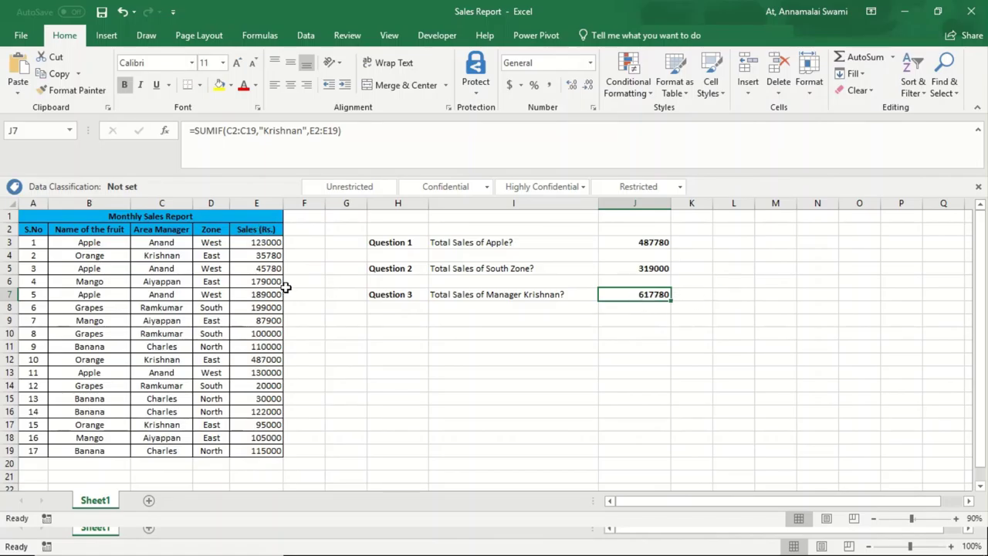
pyautogui.click(253, 228)
pyautogui.hotkey('shift', 'space')
pyautogui.hotkey('alt', 'd')
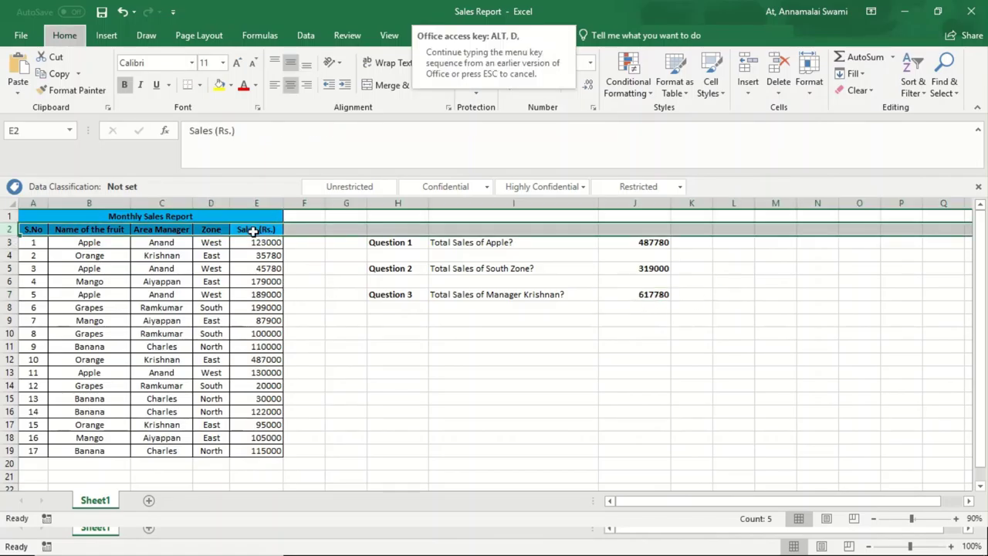
pyautogui.press('f')
pyautogui.press('f')
pyautogui.press('Left')
pyautogui.press('Left')
pyautogui.hotkey('alt', 'Down')
pyautogui.press('Down')
pyautogui.press('Down')
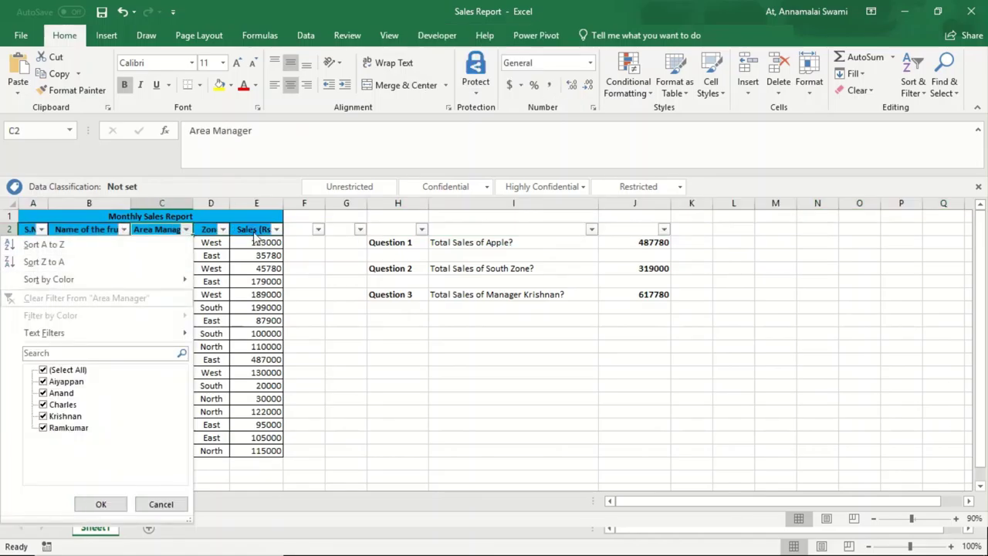
pyautogui.press('Down')
pyautogui.press('Down')
pyautogui.press('space')
pyautogui.press('Down')
pyautogui.press('Down')
pyautogui.press('Down')
pyautogui.press('space')
pyautogui.press('Return')
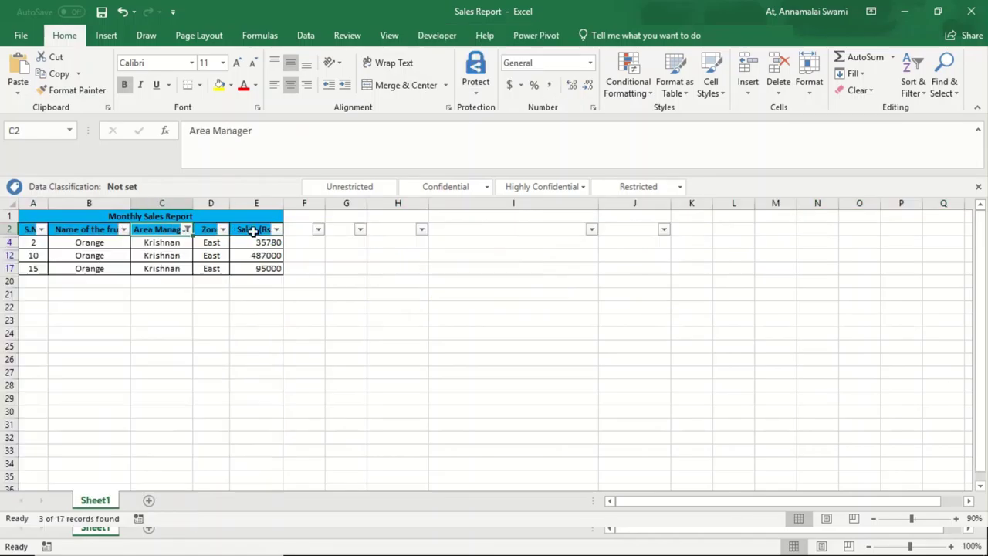
pyautogui.click(259, 241)
pyautogui.hotkey('ctrl', 'shift', 'Down')
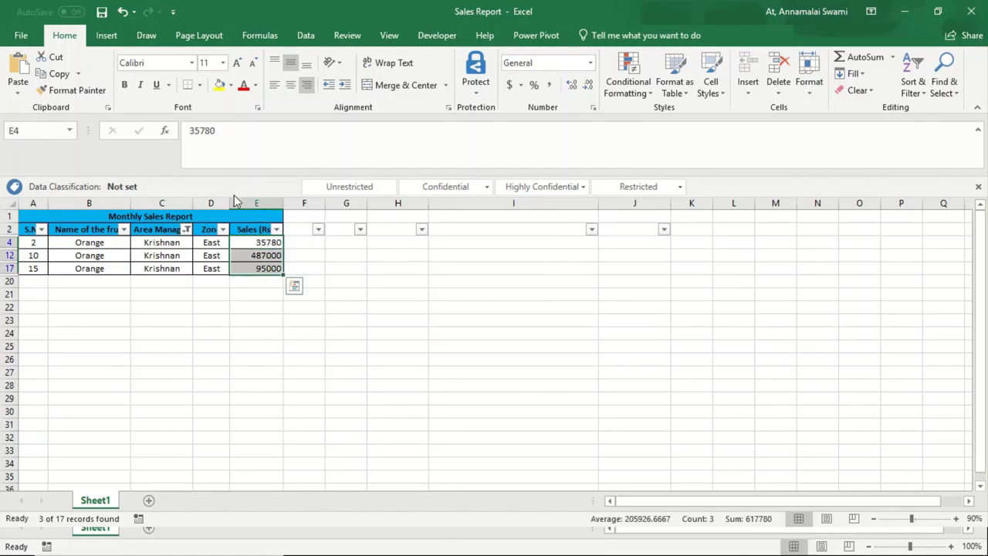
pyautogui.hotkey('ctrl', 'shift', 'l')
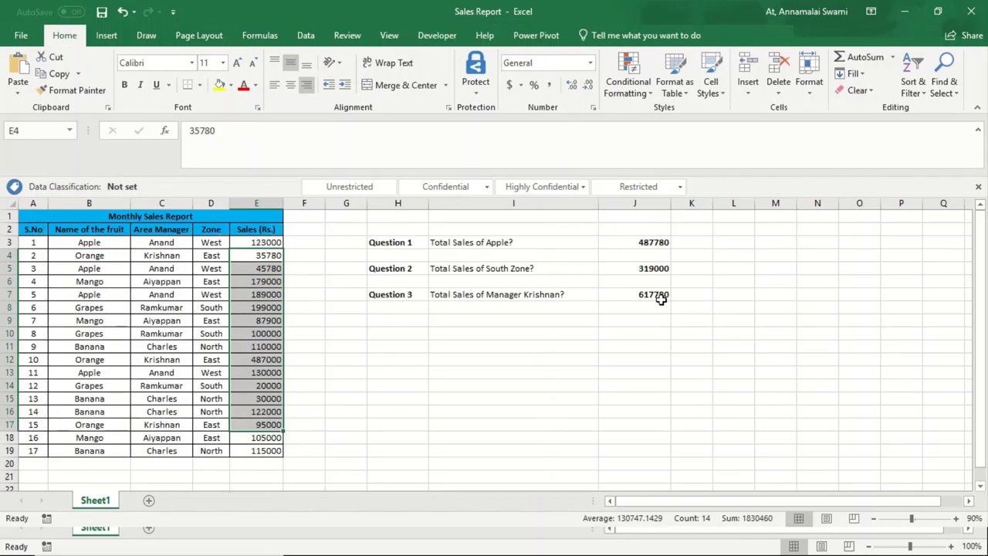
pyautogui.click(658, 297)
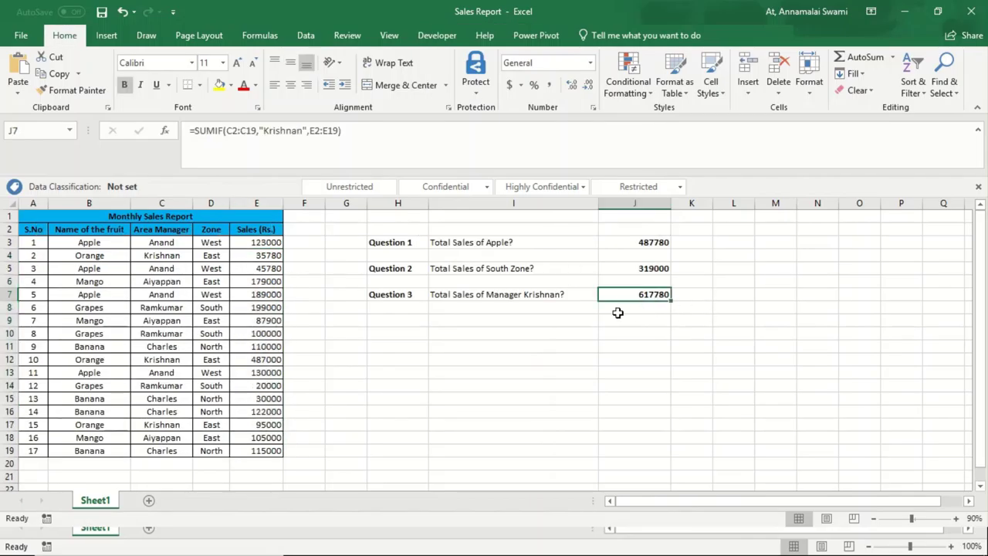
# Step: Show J3's =SUMIF(B2:B19,"Apple",E2:E19) formula in edit mode to review its ranges
pyautogui.click(633, 244)
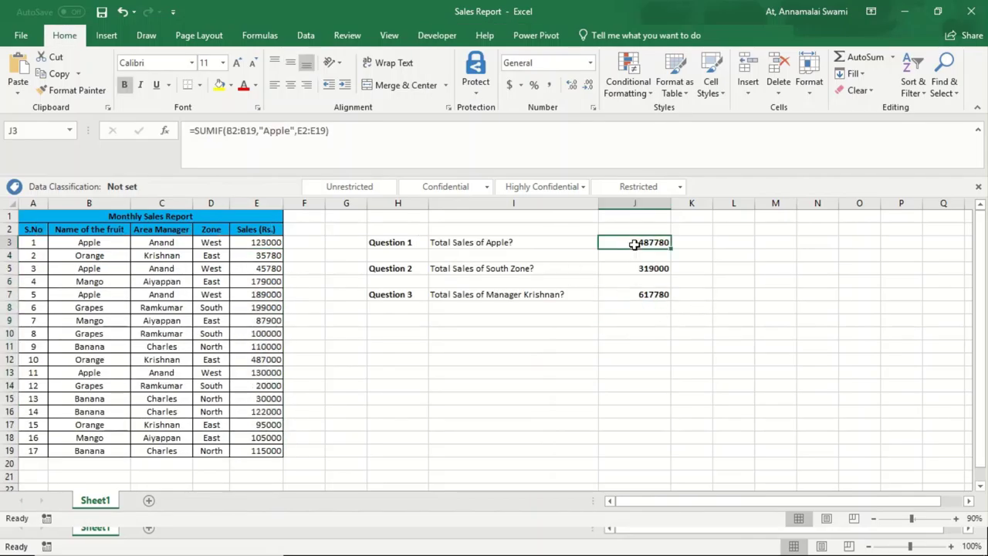
pyautogui.press('F2')
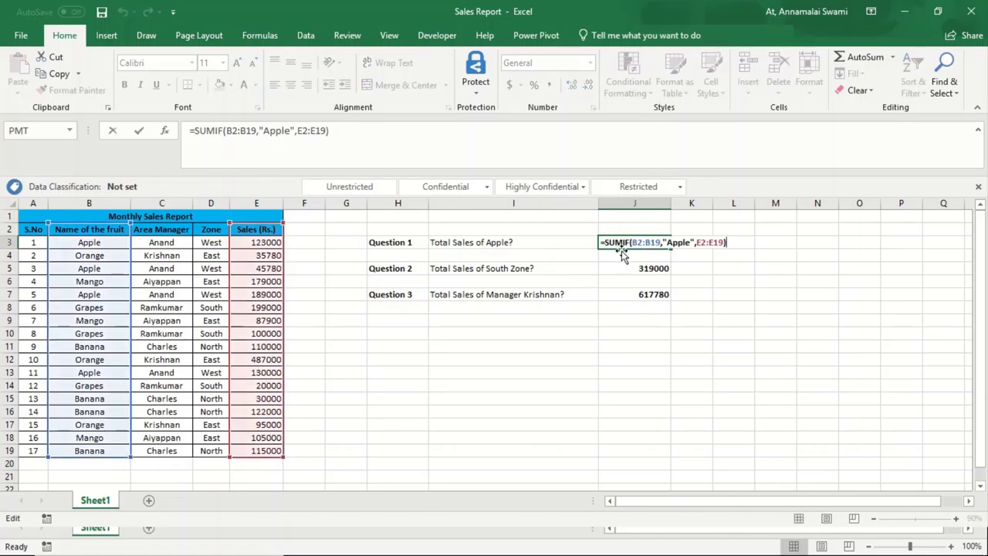